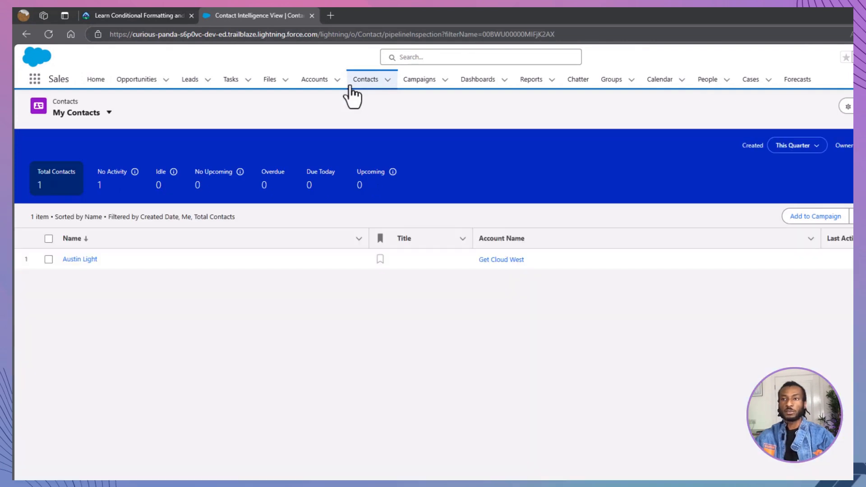
- Open the contact's record and start editing its page in Lightning App Builder
left_click(85, 260)
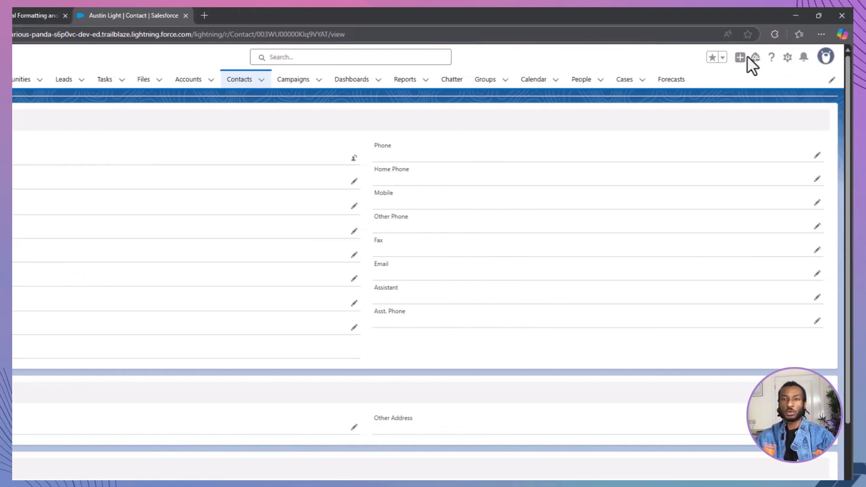
left_click(788, 58)
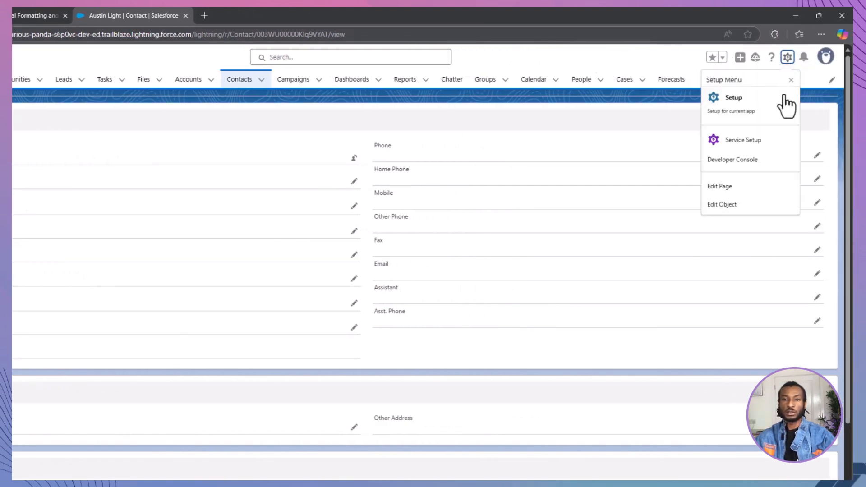
left_click(765, 188)
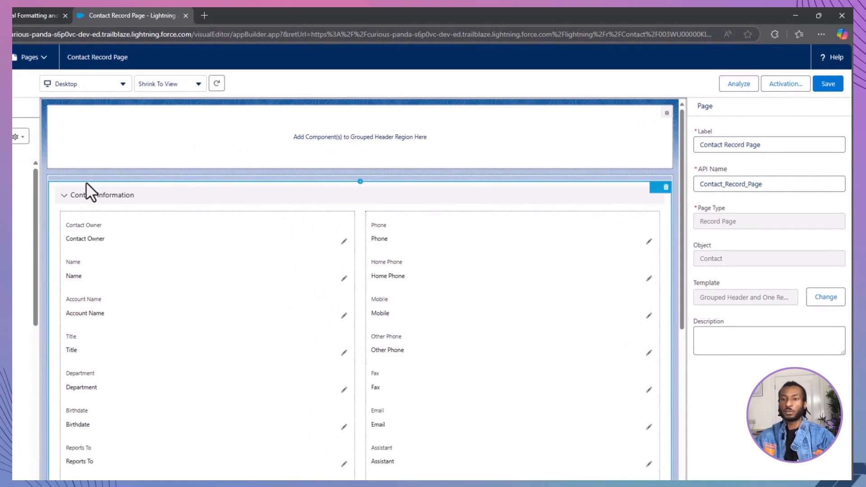
- Delete the Contact Information field section from the record page
left_click(666, 188)
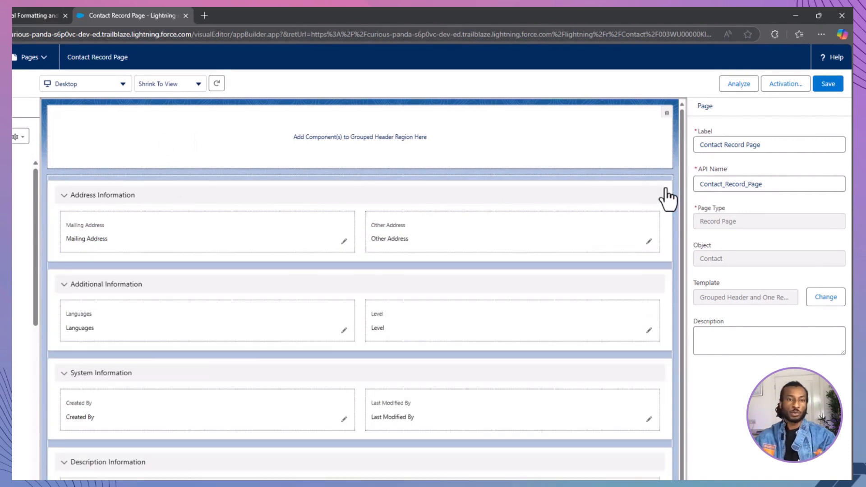
mouse_move(668, 115)
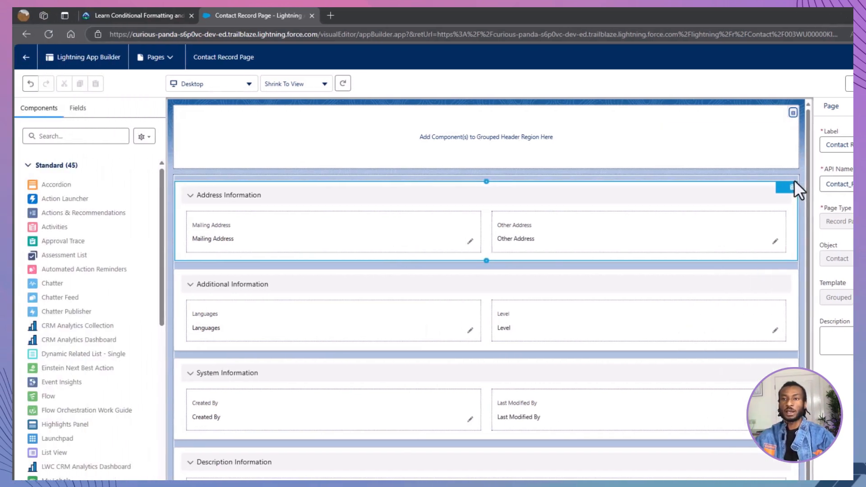
- Add a Dynamic Highlights Panel above Address Information and make Name its primary field
left_click(81, 111)
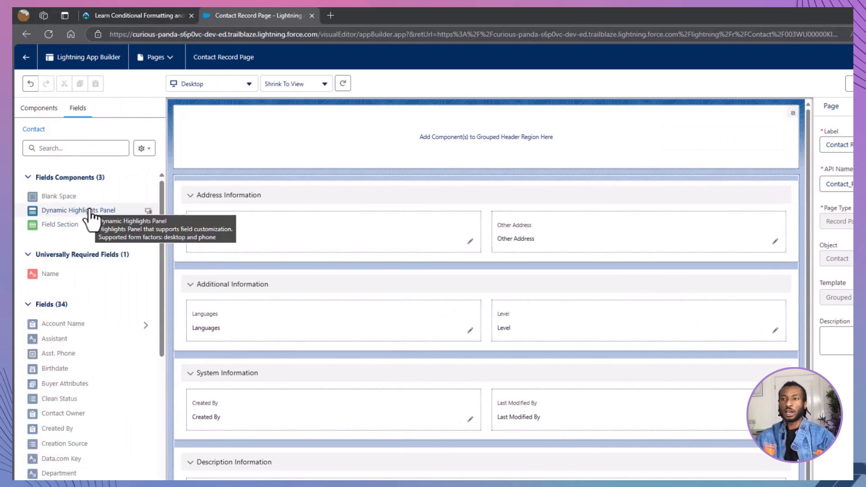
left_click_drag(90, 211, 197, 184)
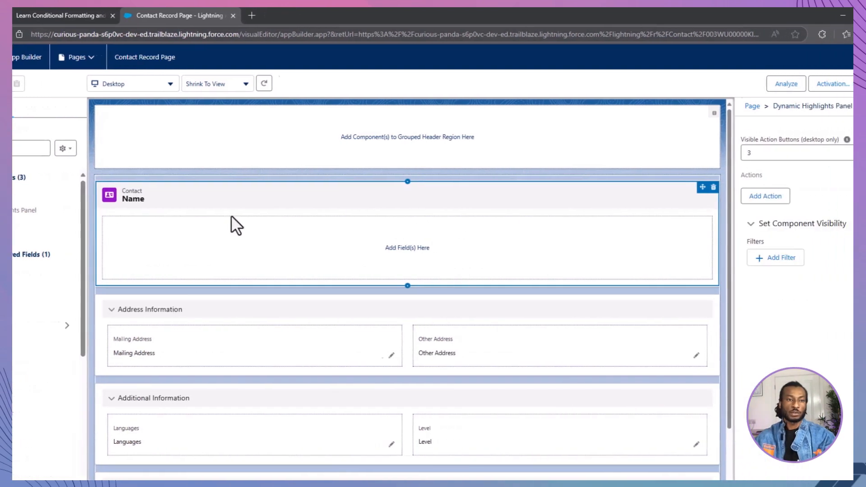
left_click(754, 145)
left_click(754, 170)
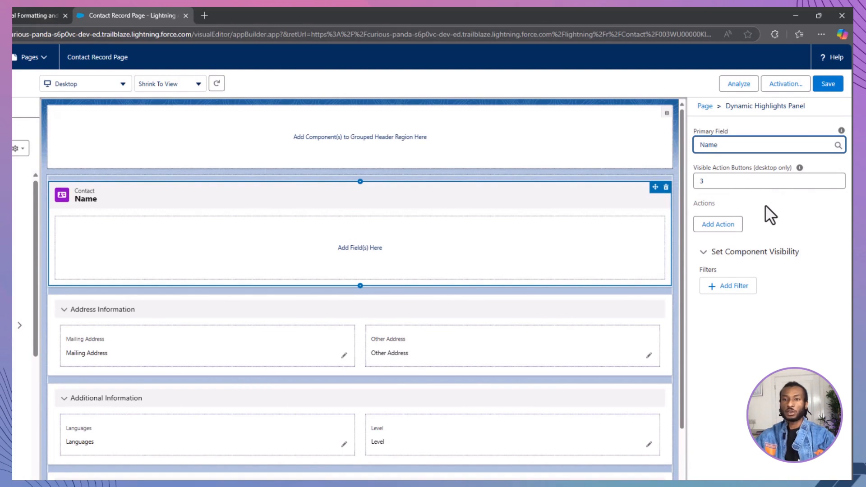
- Add Edit and Delete action buttons to the Dynamic Highlights Panel
left_click(719, 224)
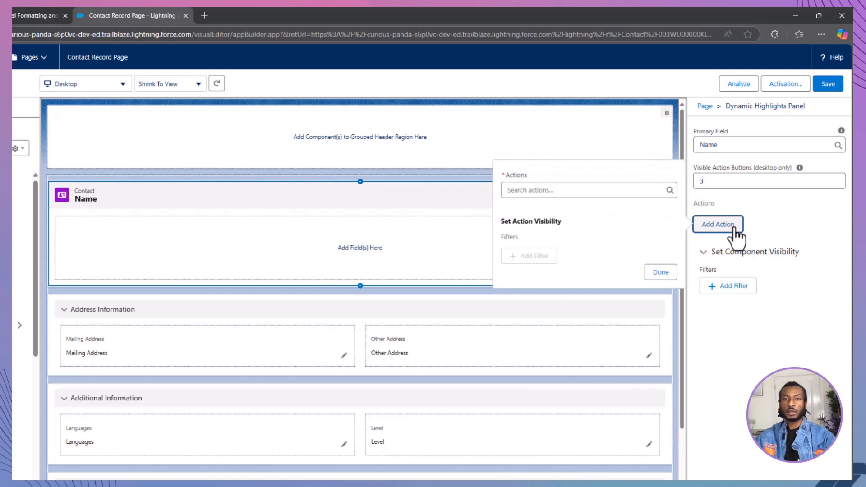
left_click(582, 190)
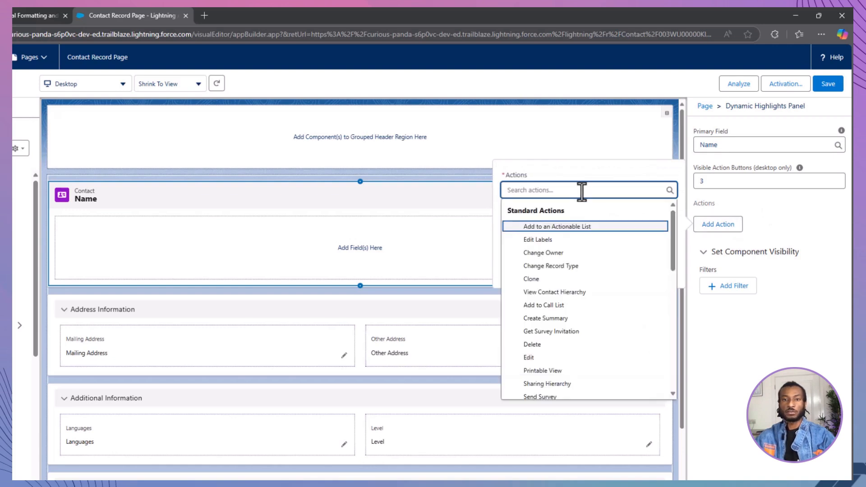
left_click(556, 357)
left_click(655, 274)
left_click(721, 251)
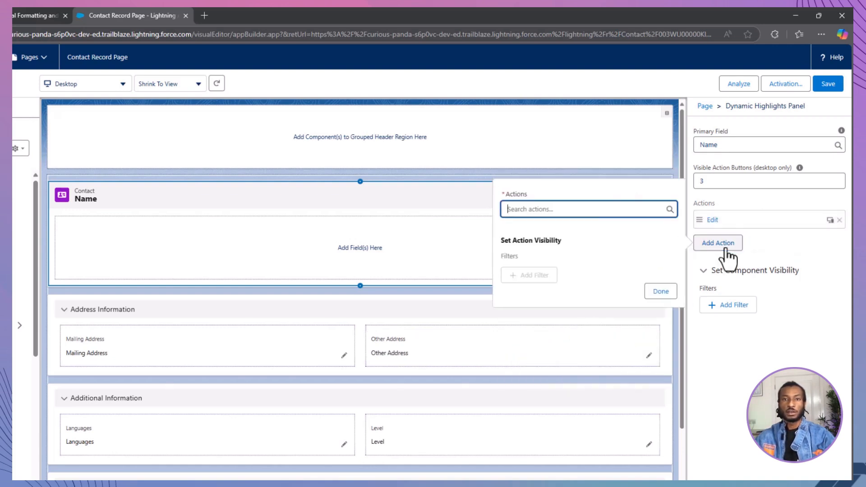
left_click(605, 208)
left_click(583, 364)
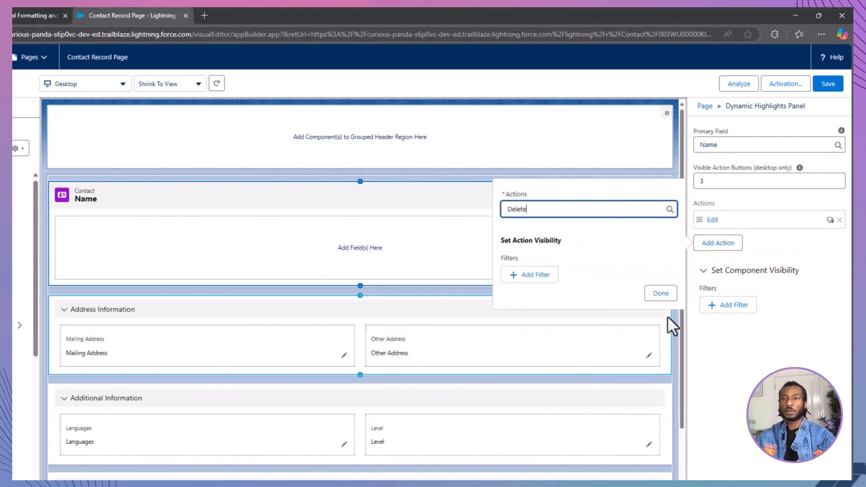
left_click(659, 292)
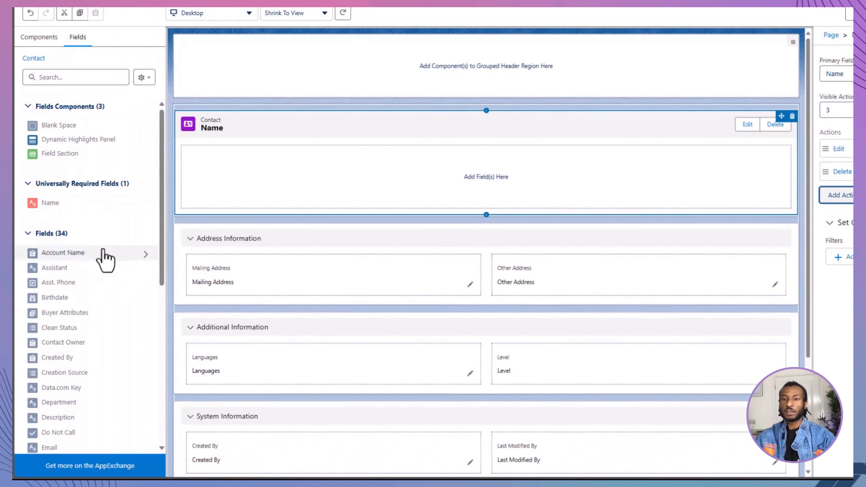
- Place the Title, Account Name, Phone, Email, Contact Owner and Level fields into the highlights panel
scroll(111, 251, "down", 7)
left_click_drag(47, 431, 241, 158)
scroll(116, 345, "up", 10)
left_click_drag(90, 255, 288, 174)
scroll(120, 330, "down", 7)
left_click_drag(52, 385, 434, 165)
scroll(117, 343, "up", 4)
left_click_drag(86, 283, 468, 171)
left_click_drag(63, 177, 519, 171)
scroll(113, 361, "down", 3)
left_click_drag(59, 361, 686, 165)
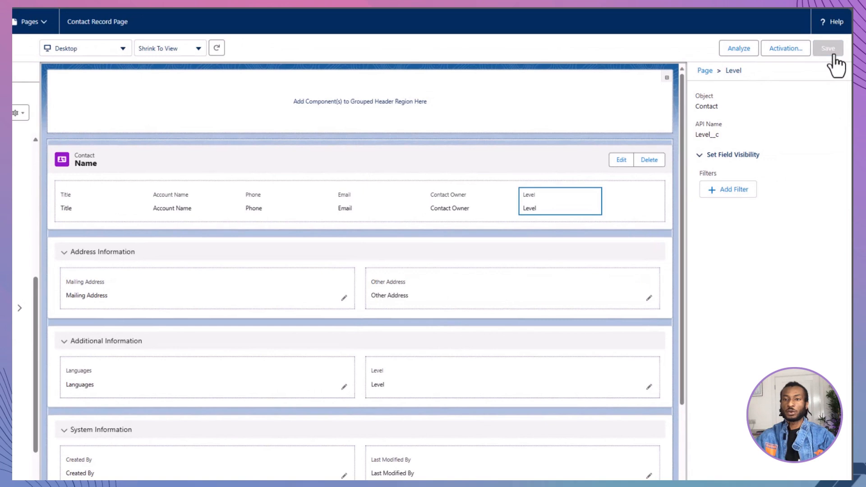
- Save the Contact Record Page and close the activation dialog
left_click(793, 58)
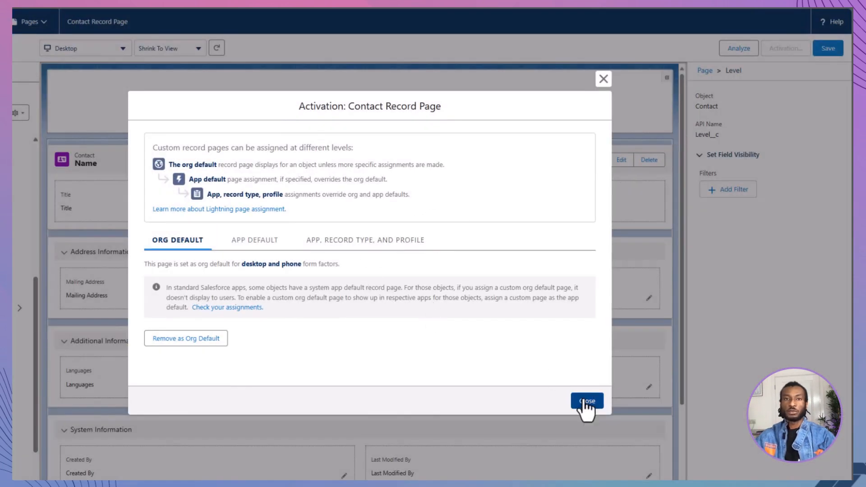
left_click(587, 401)
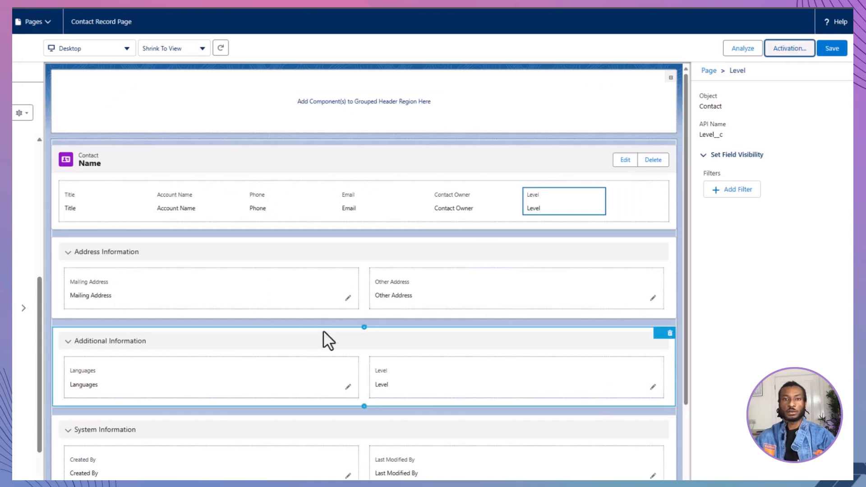
- Switch to the Trailhead challenge page and check the challenge to earn 500 points
left_click(26, 23)
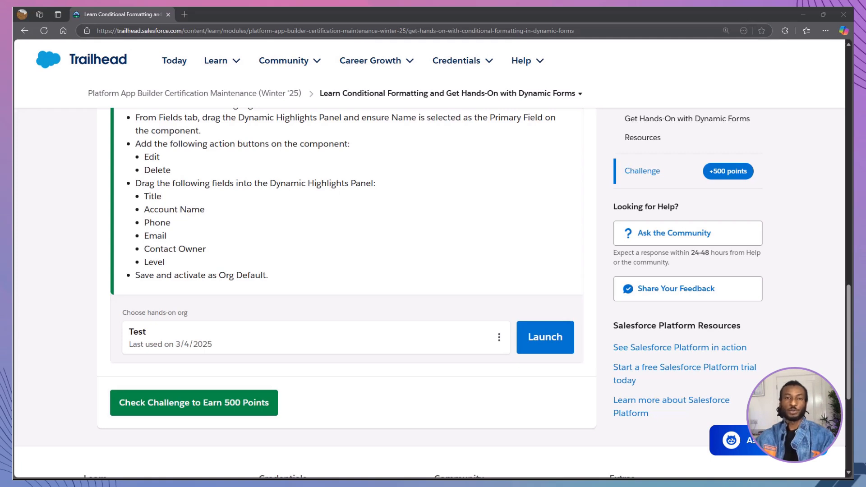
left_click(261, 405)
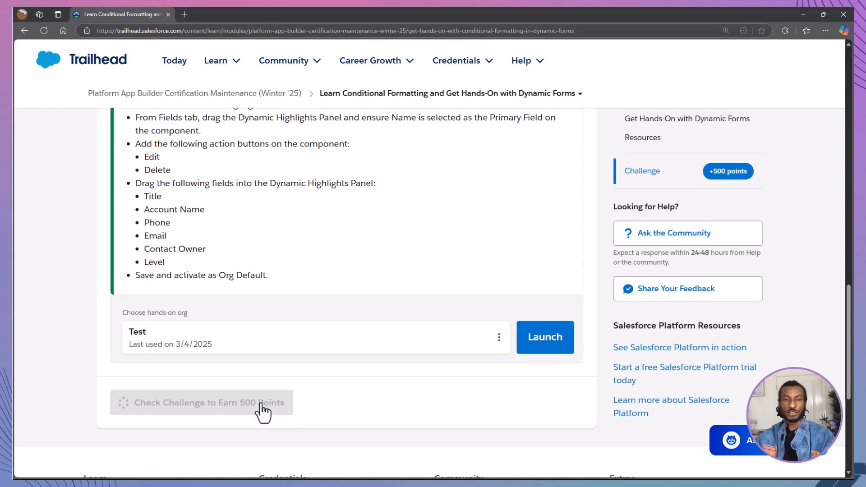